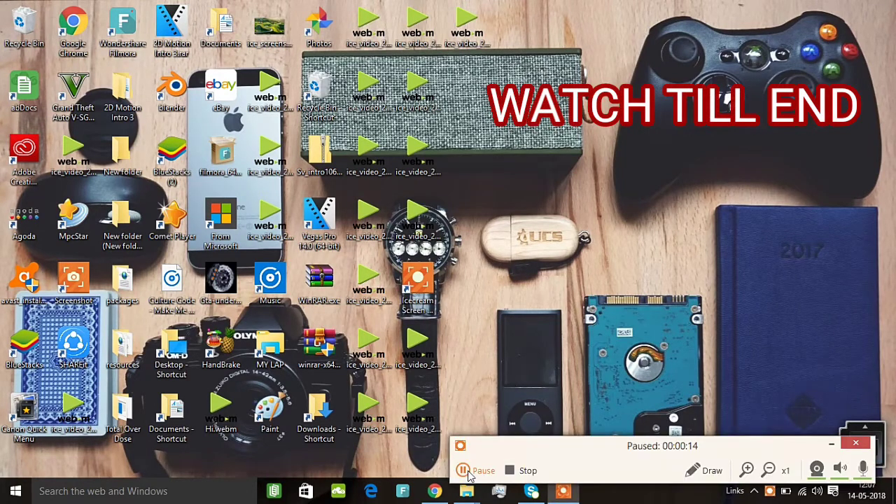
Launch Google Chrome from the taskbar to a New Tab page
click(470, 470)
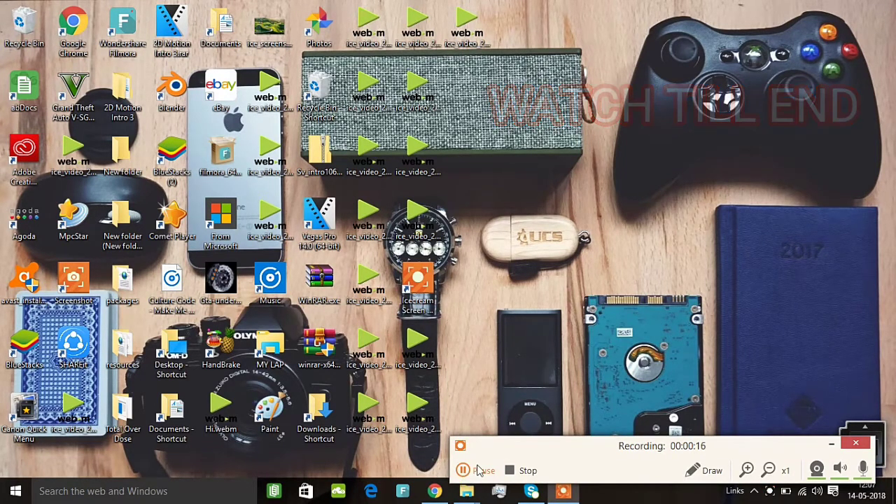
click(439, 495)
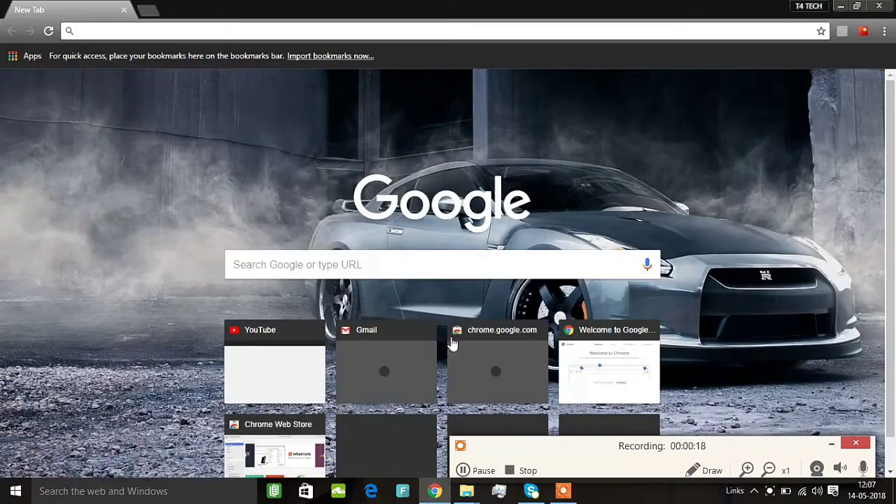
Paste the mediafire link to start downloading MAGIX VEGAS Pro 15.zip, then minimize Chrome
right_click(455, 267)
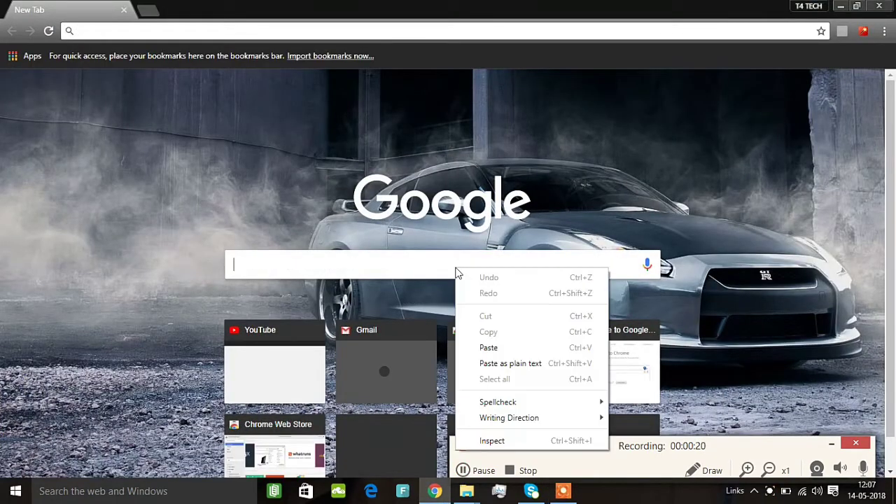
click(498, 348)
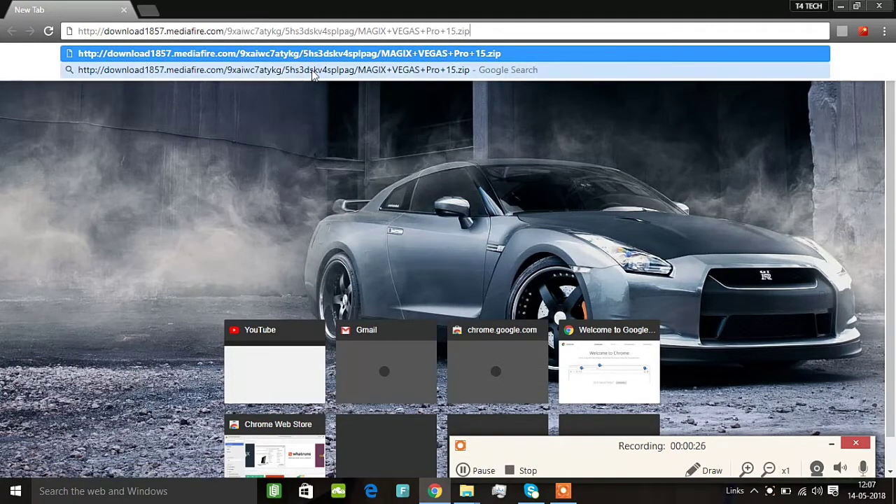
click(350, 54)
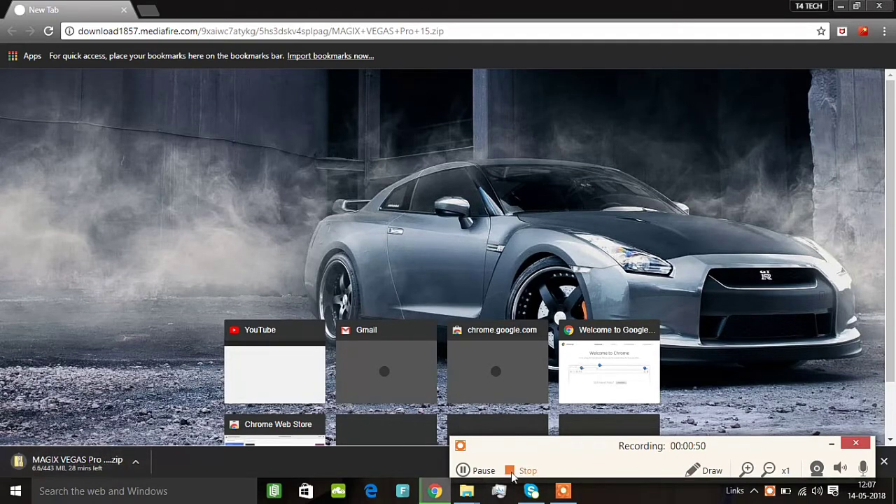
click(478, 472)
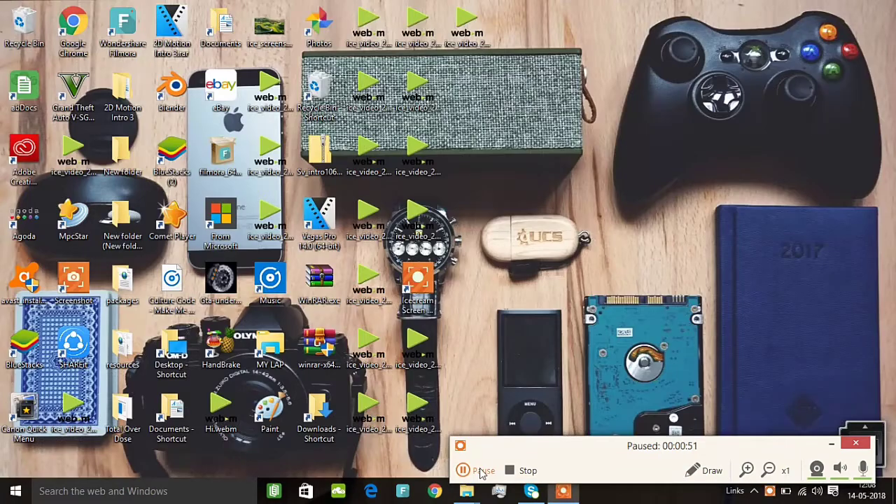
click(480, 472)
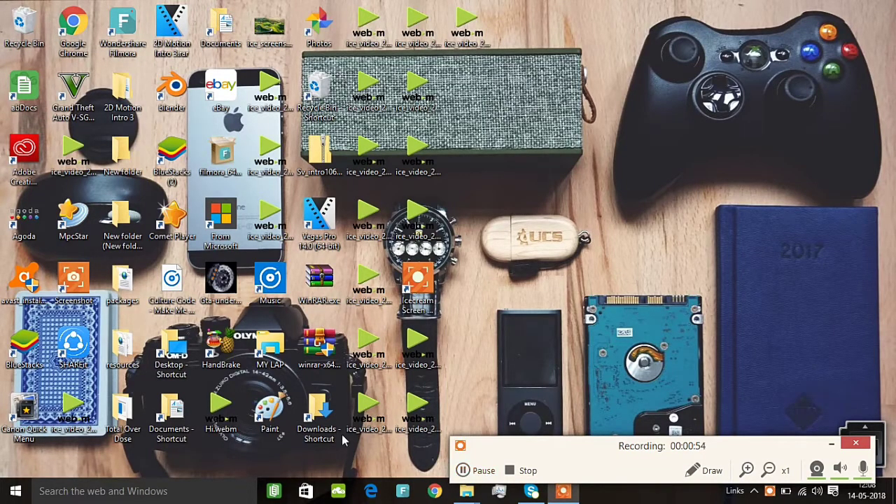
Copy MAGIX VEGAS Pro 15[1].zip from the maximized Downloads folder and minimize Explorer
double_click(319, 413)
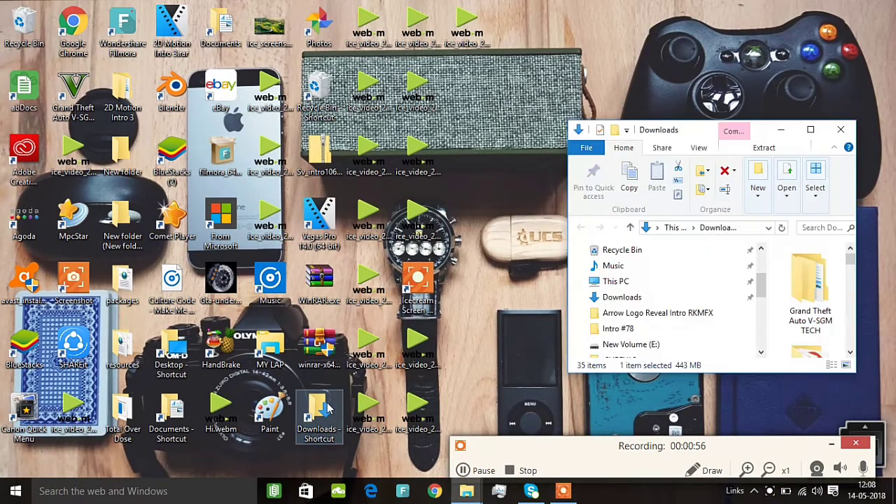
click(811, 133)
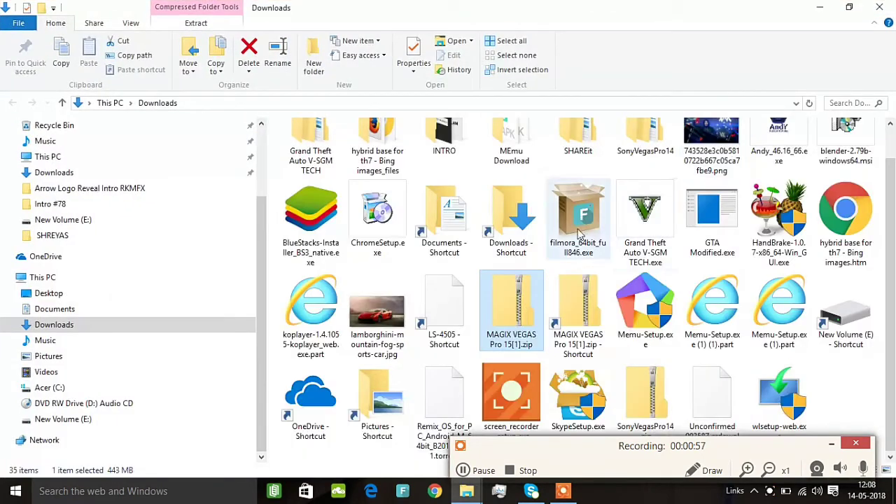
right_click(519, 310)
click(500, 335)
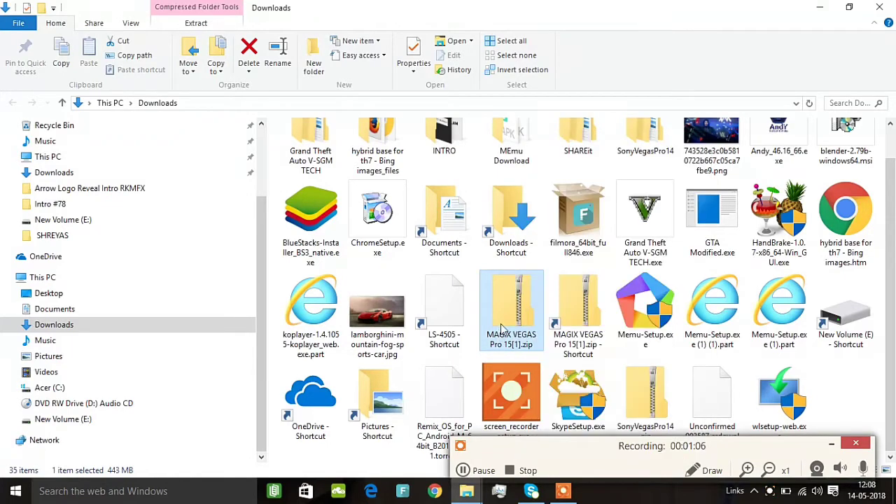
right_click(508, 321)
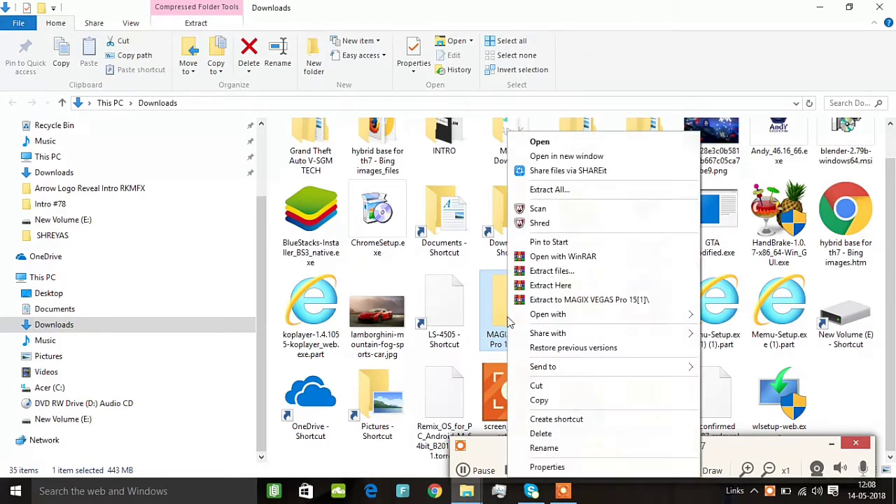
click(551, 404)
click(813, 6)
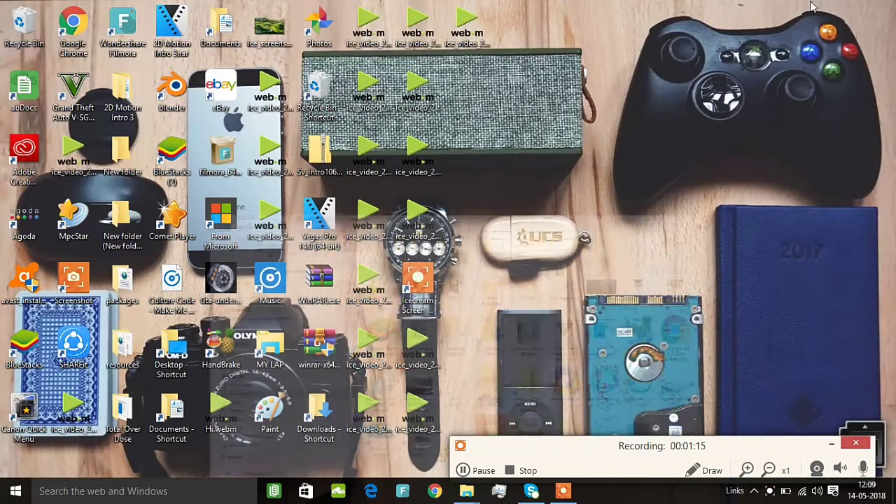
right_click(657, 77)
Paste the VEGAS zip onto the desktop and place it on the speaker picture
click(692, 136)
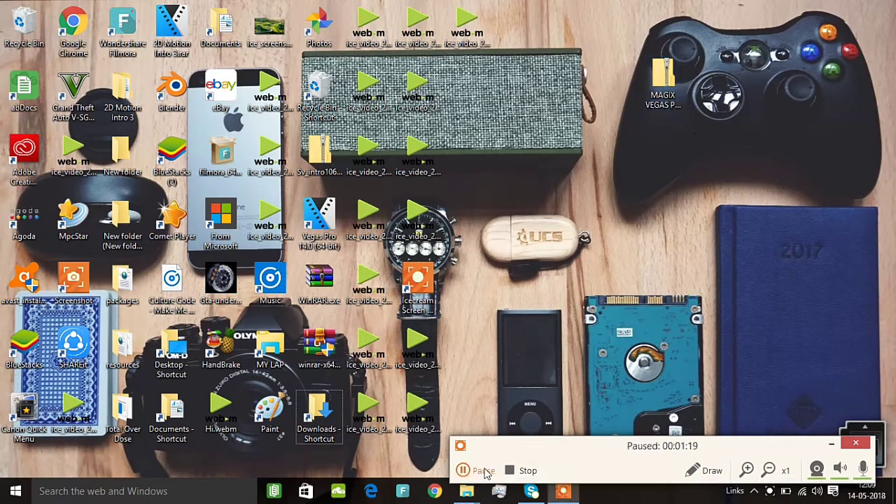
drag(655, 93, 583, 89)
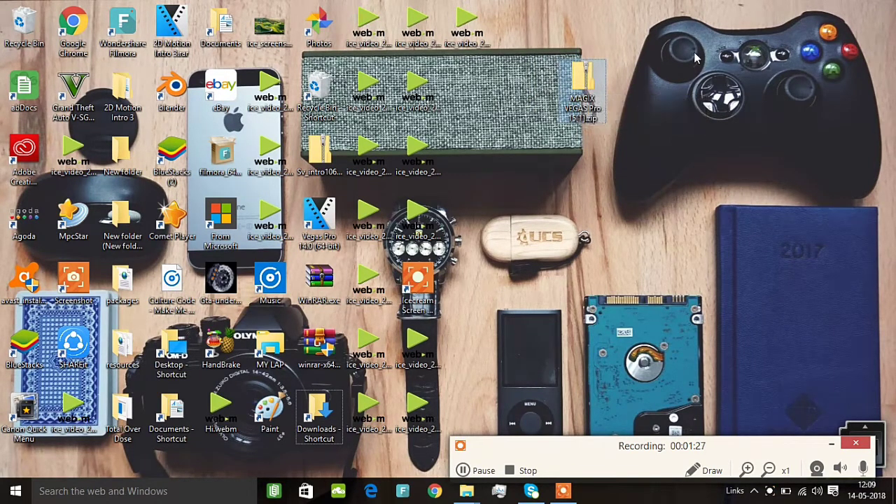
click(633, 116)
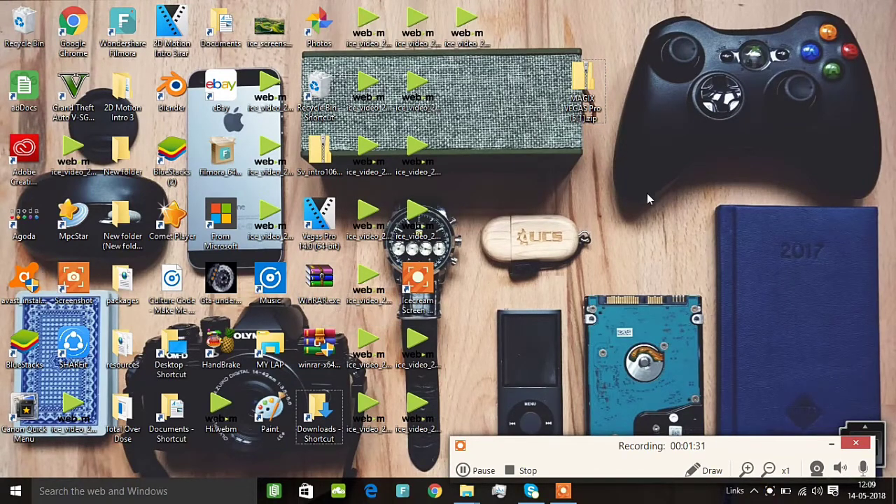
Extract the zip here and open the resulting MAGIX.VEGAS.Pro.Edit.v15.0.177 folder
right_click(585, 91)
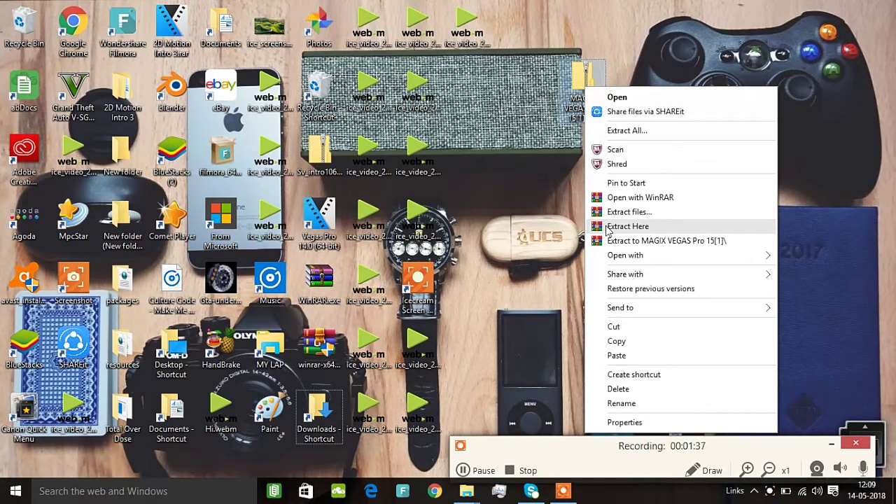
click(627, 226)
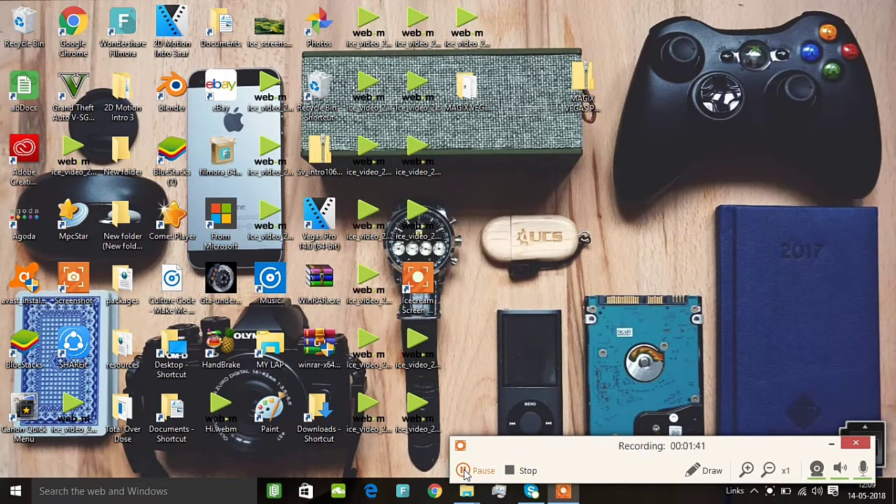
drag(465, 87, 509, 165)
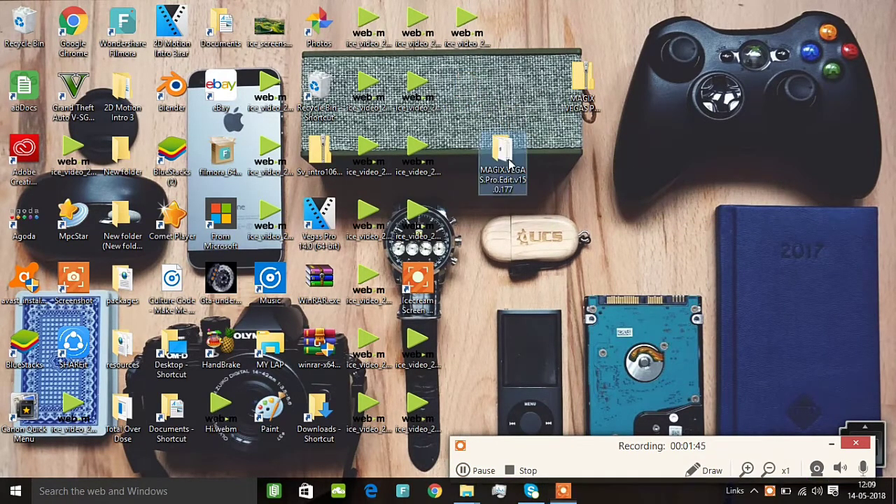
double_click(508, 163)
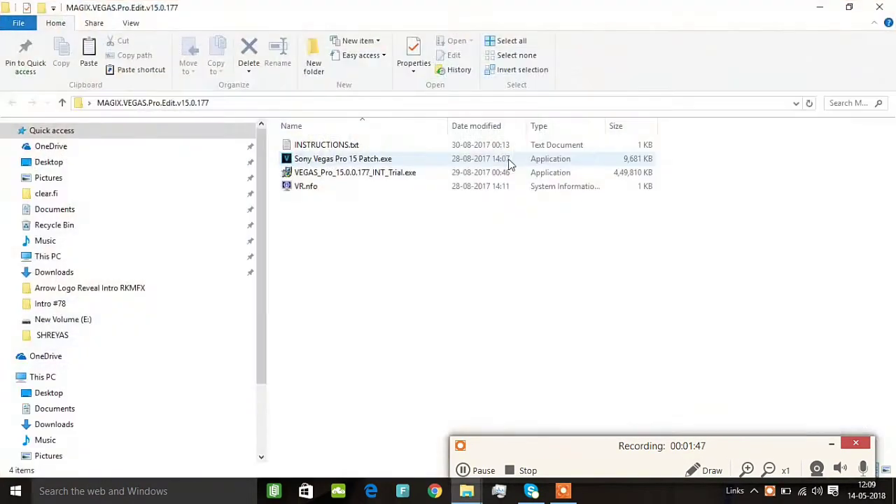
Run VEGAS_Pro_15.0.0.177_INT_Trial.exe and approve the User Account Control prompt
click(393, 177)
double_click(393, 177)
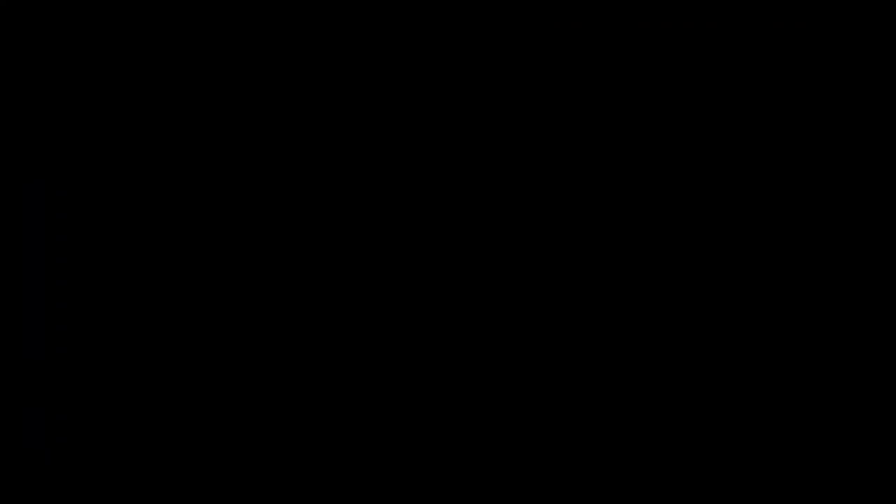
click(503, 264)
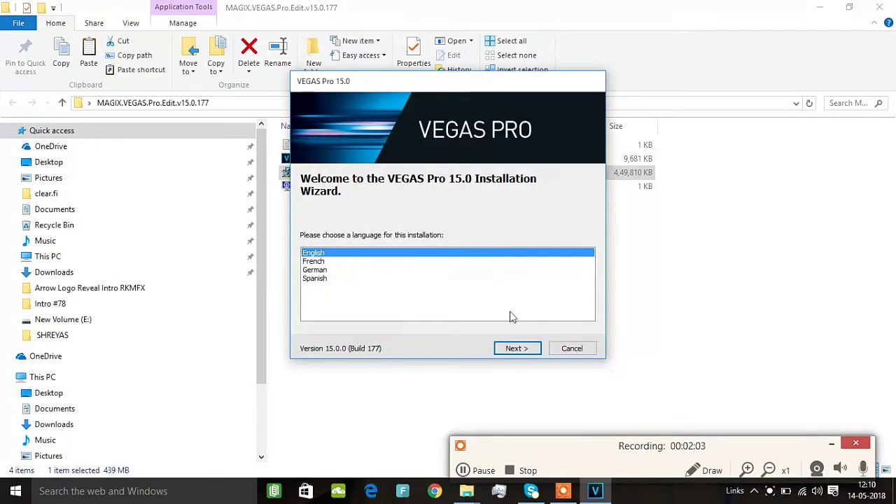
Install VEGAS Pro 15.0 in English, accepting the license and adding a desktop shortcut
click(514, 348)
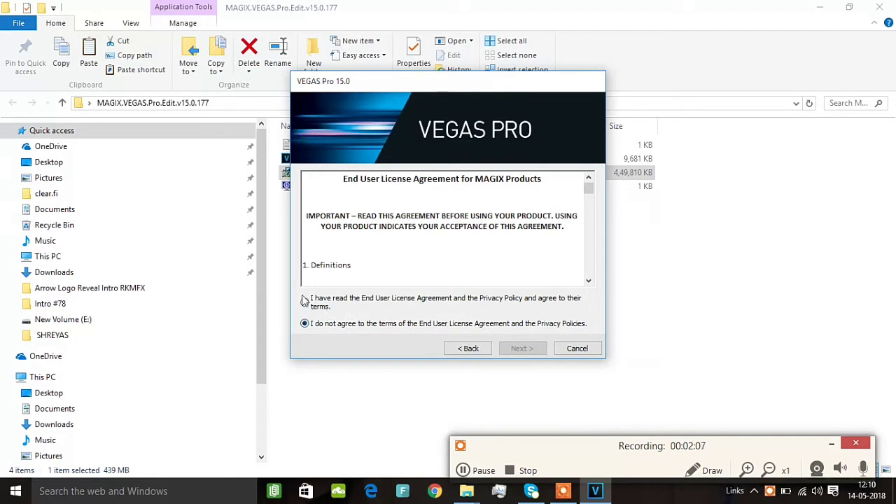
click(304, 301)
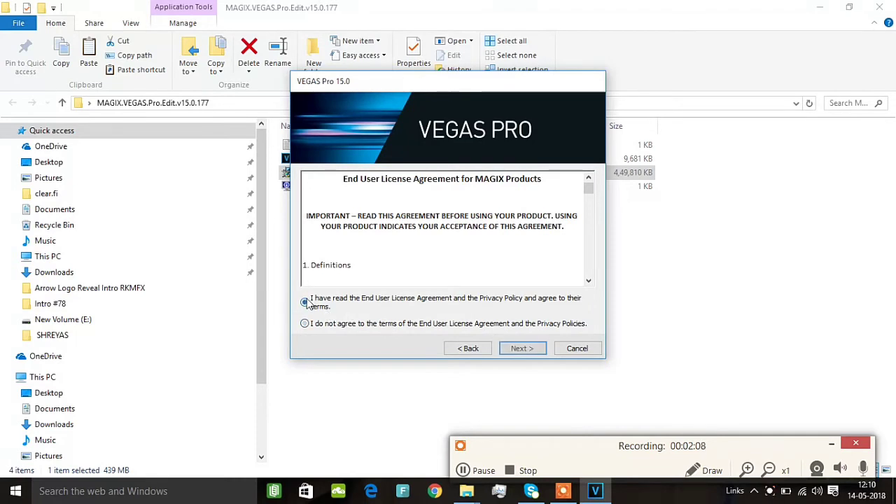
click(524, 349)
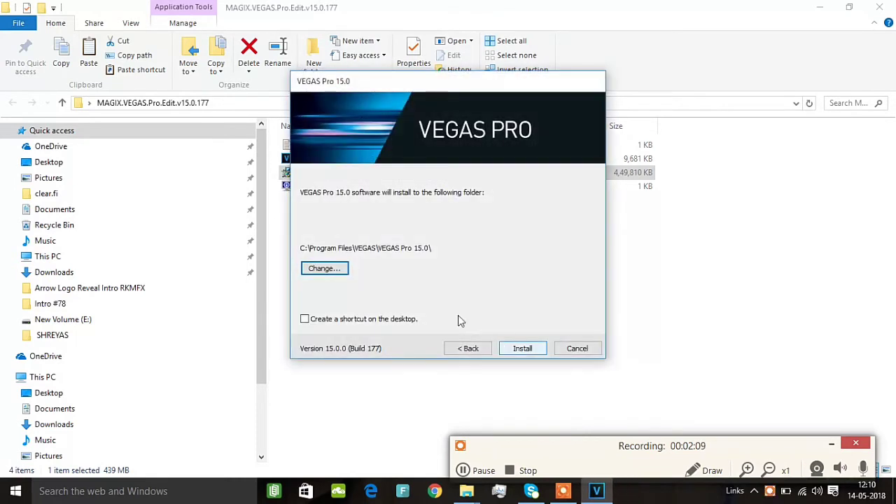
click(305, 321)
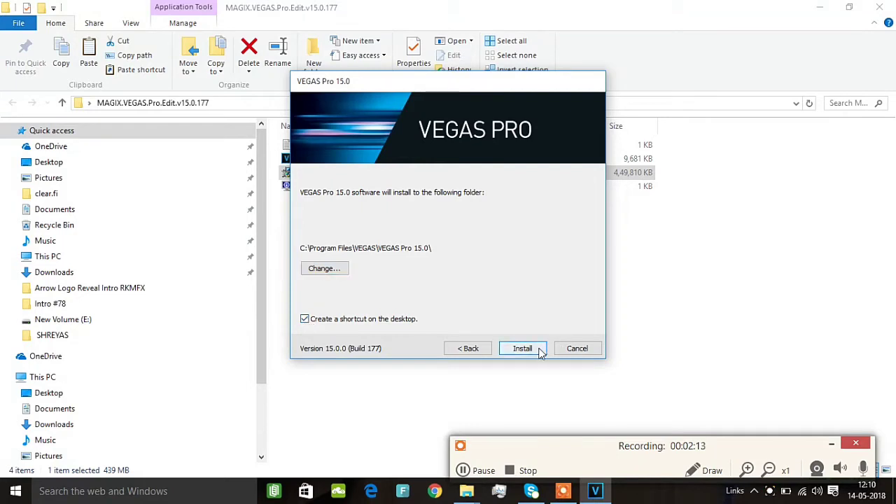
click(541, 351)
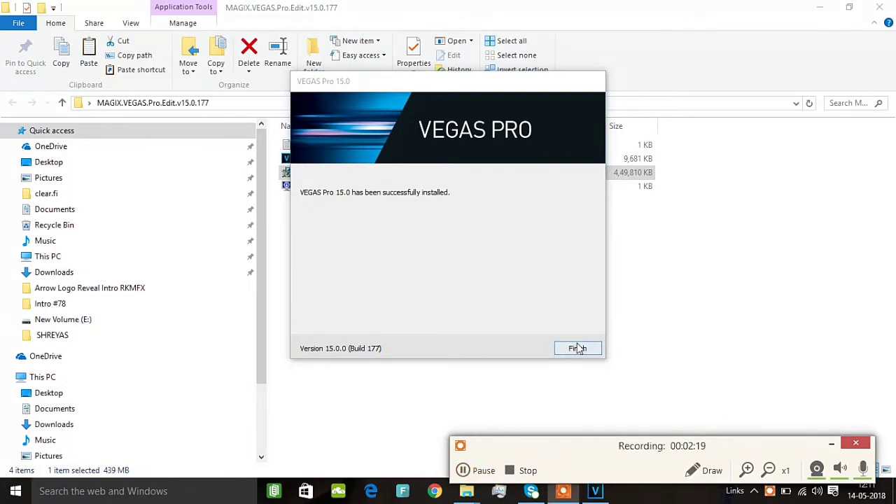
click(578, 349)
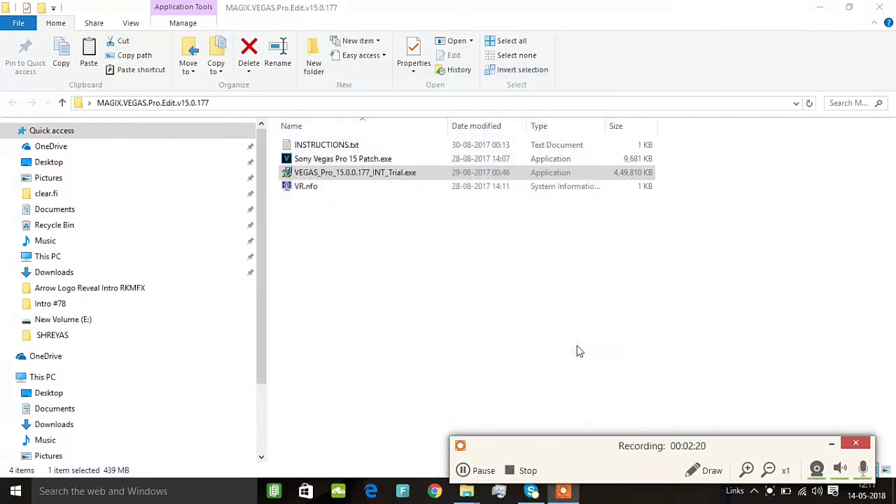
Run Sony Vegas Pro 15 Patch.exe as administrator
right_click(405, 159)
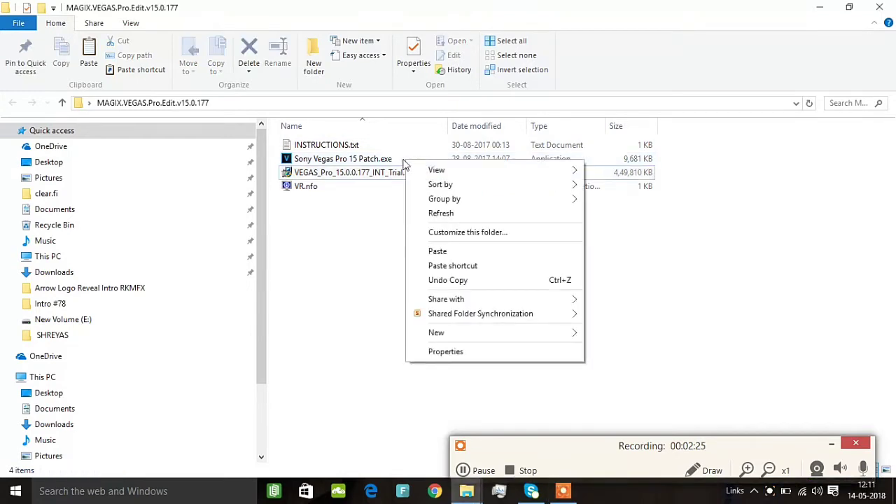
click(392, 161)
double_click(390, 160)
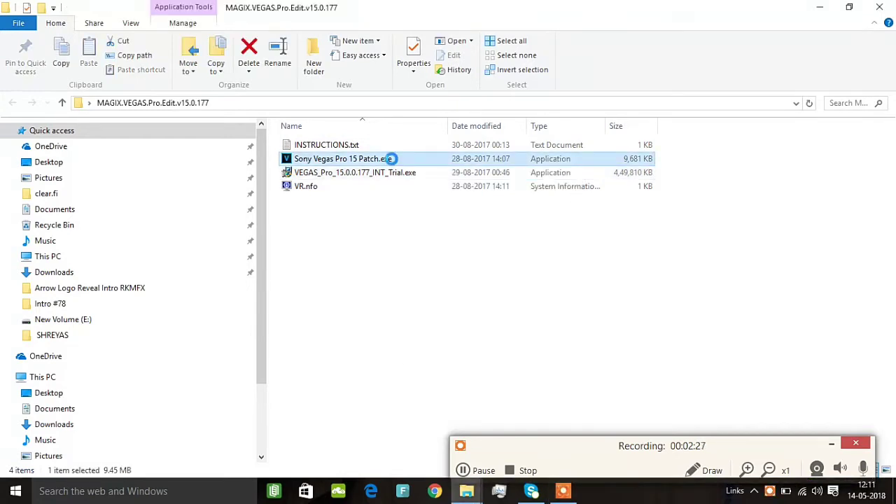
right_click(391, 158)
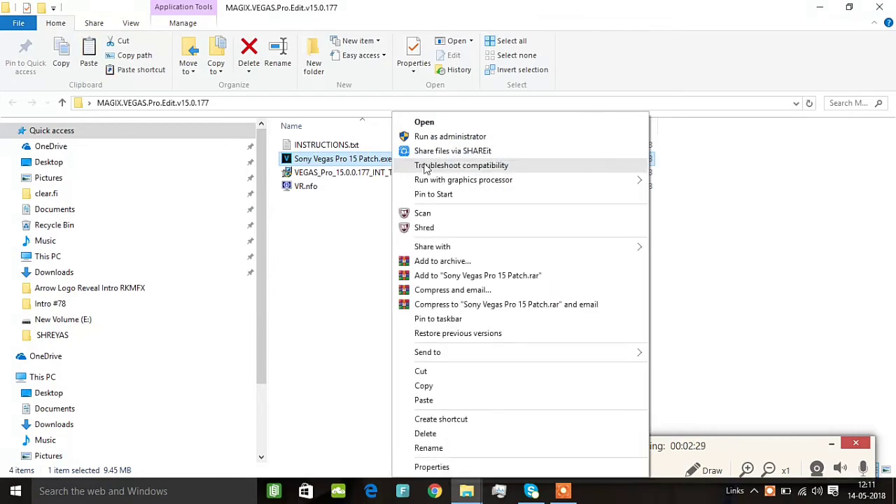
click(449, 137)
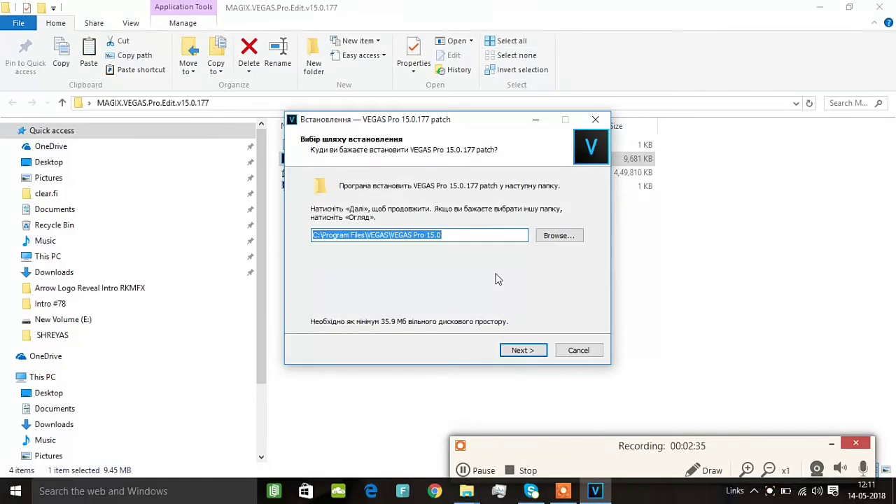
Patch the default C:\Program Files\VEGAS\VEGAS Pro 15.0 folder and close the patcher
click(522, 349)
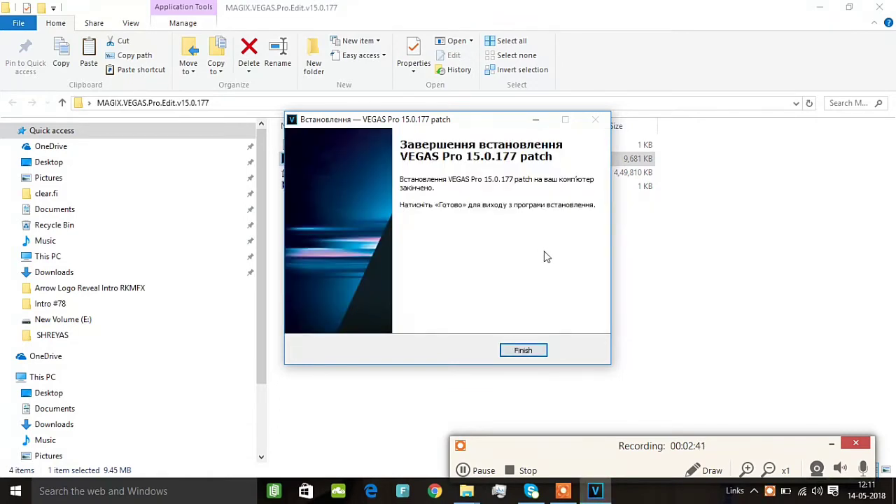
click(530, 356)
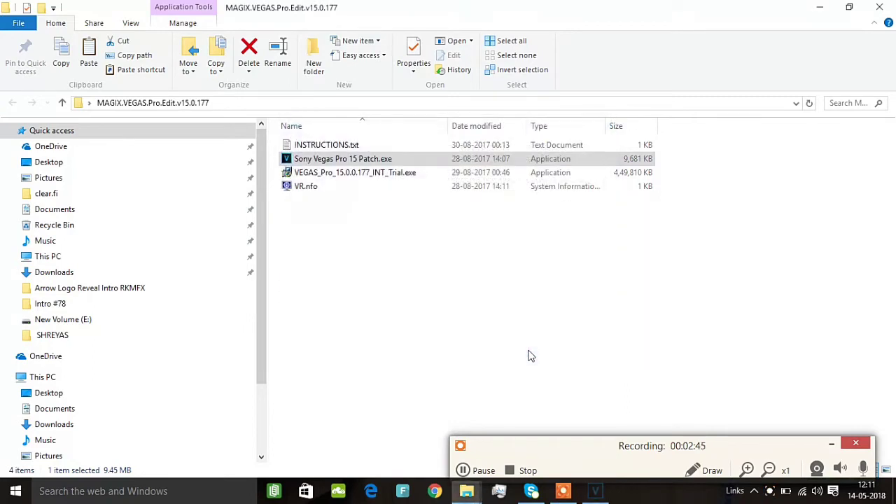
Browse to C:\Program Files\VEGAS\VEGAS Pro 15.0 and jump to vegas150.exe
click(483, 470)
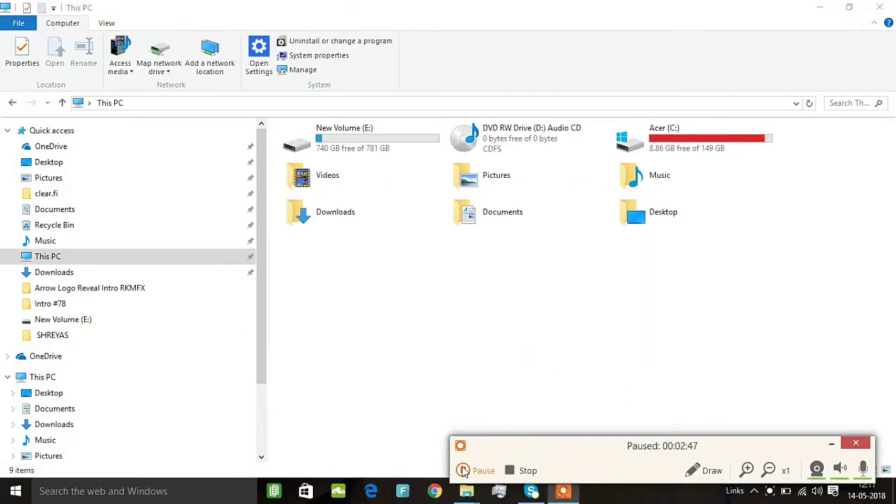
double_click(679, 149)
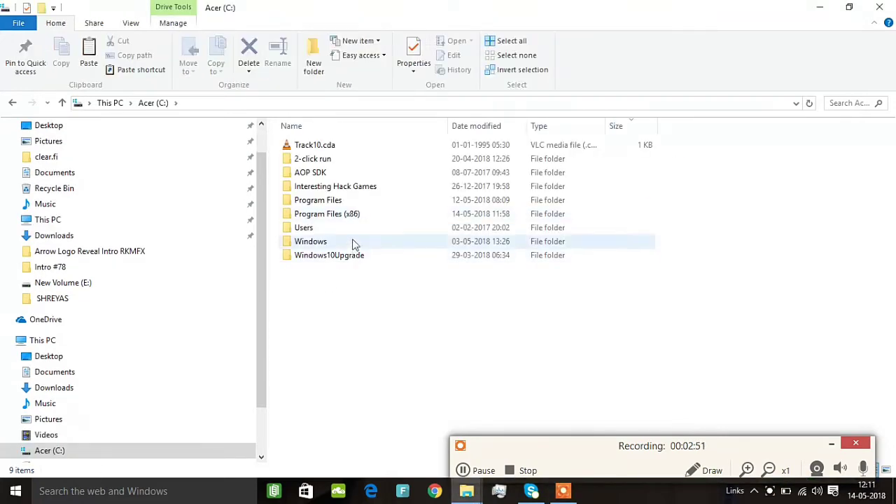
double_click(364, 203)
scroll(359, 206, down, 2)
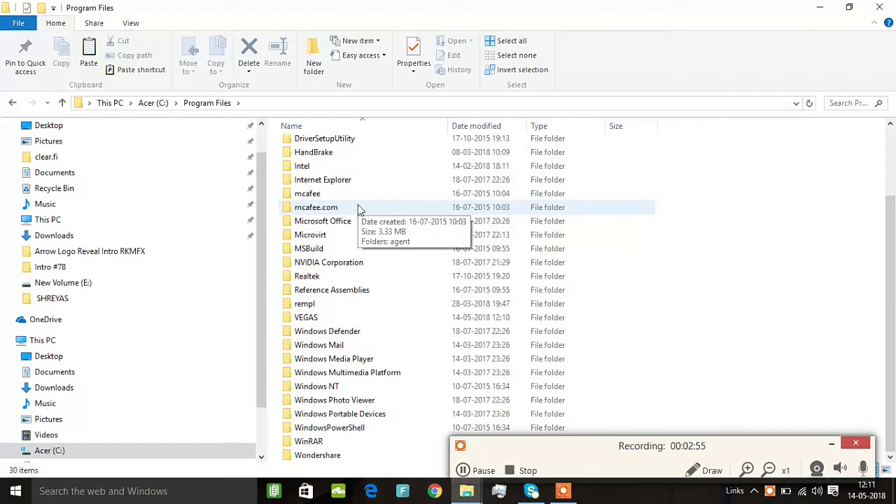
double_click(306, 317)
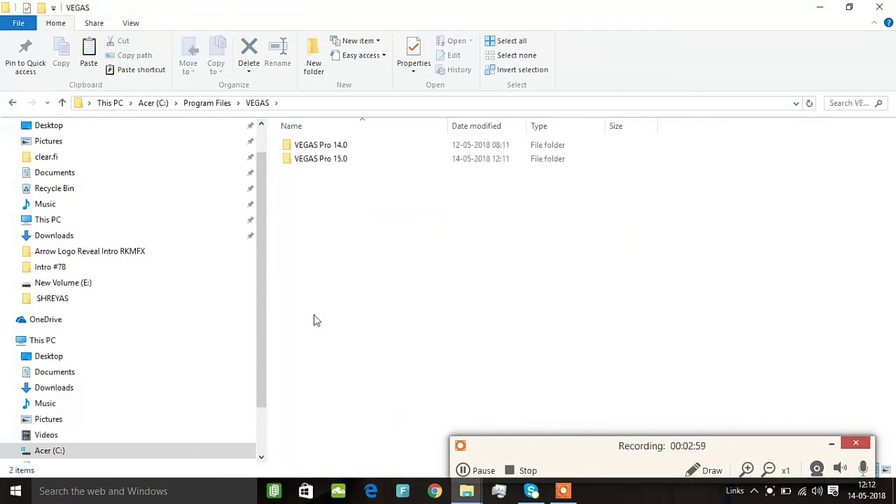
double_click(343, 163)
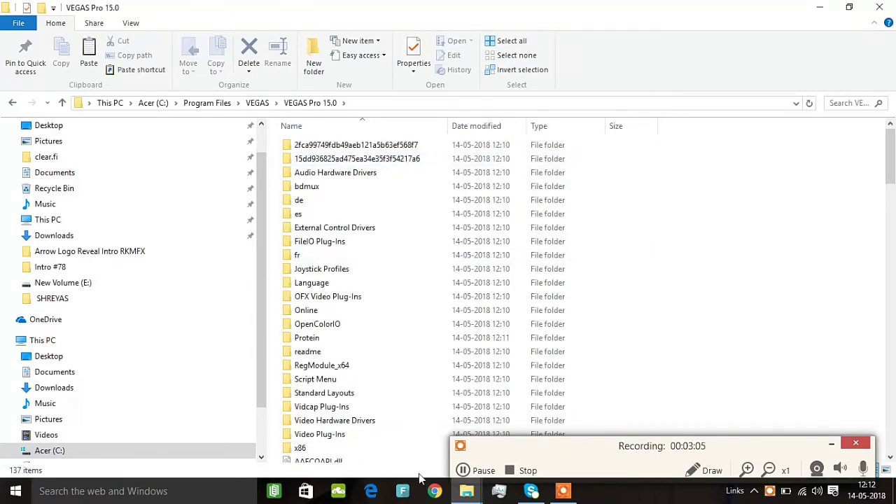
text(vegas150)
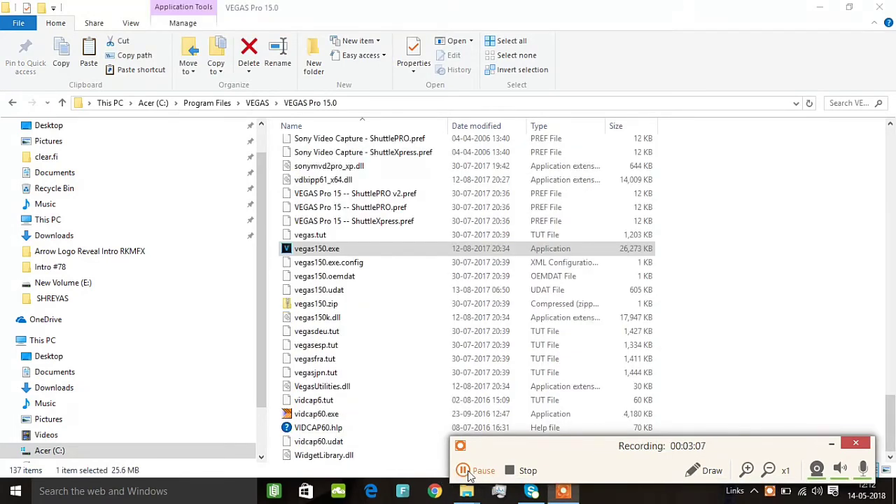
double_click(382, 249)
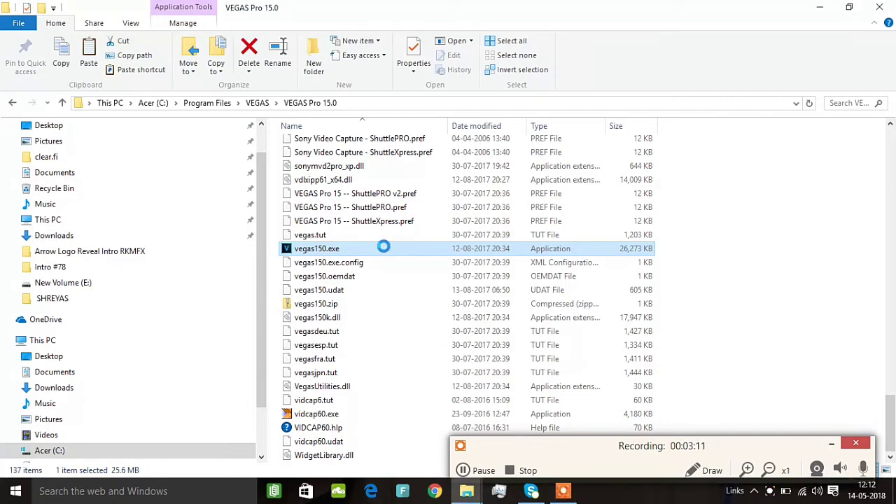
right_click(383, 246)
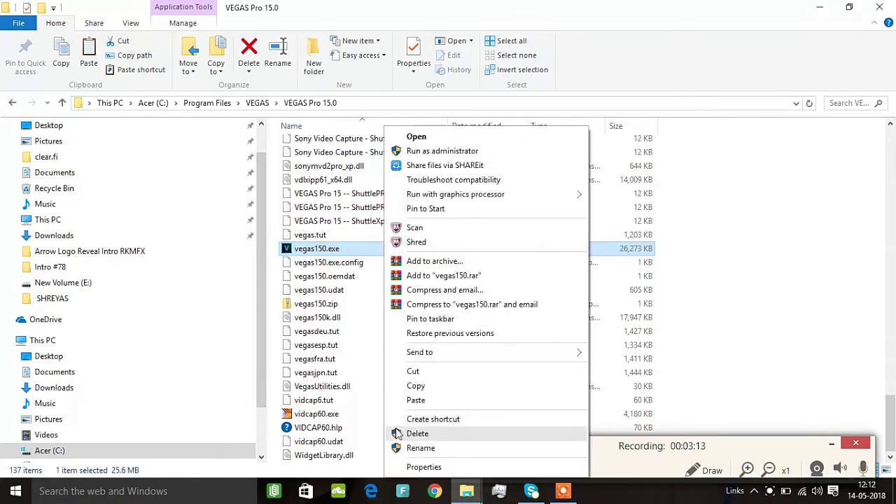
Set vegas150.exe to Windows 8 compatibility mode and Run as administrator, and apply
click(406, 467)
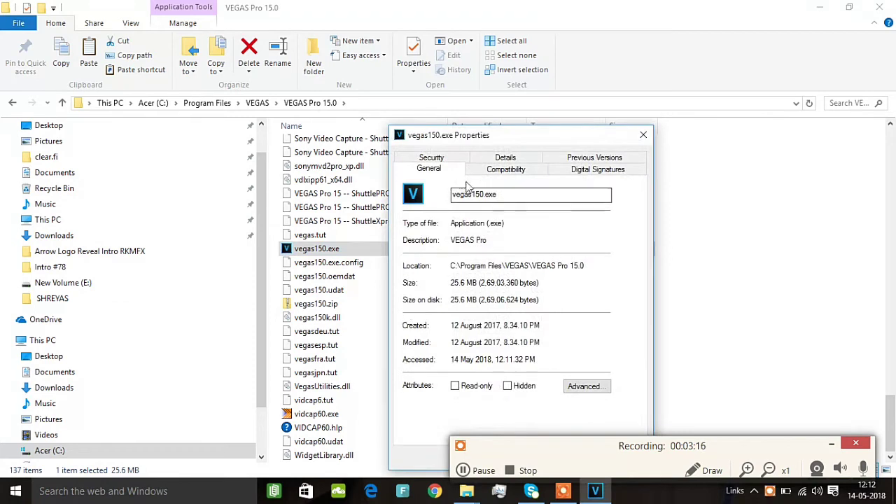
click(501, 174)
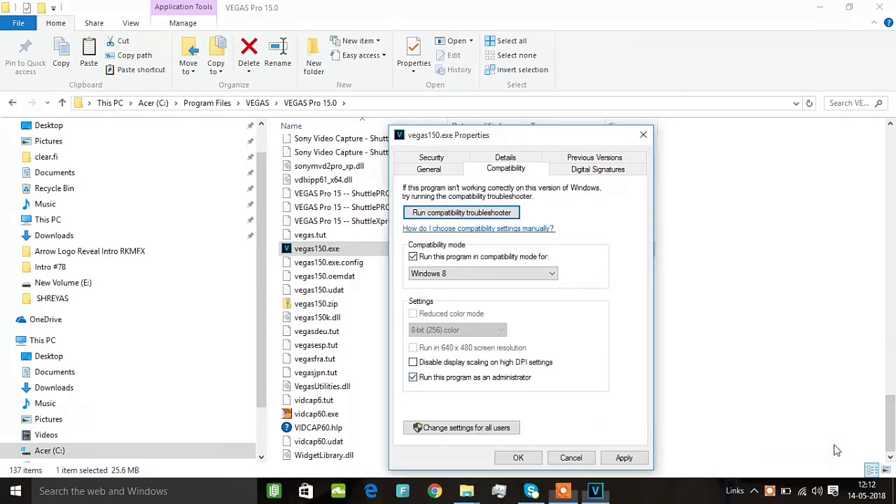
click(628, 459)
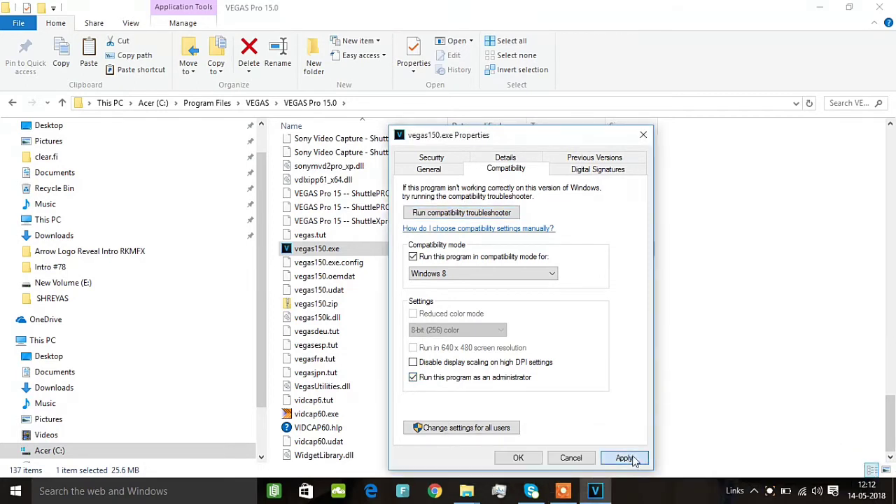
click(521, 459)
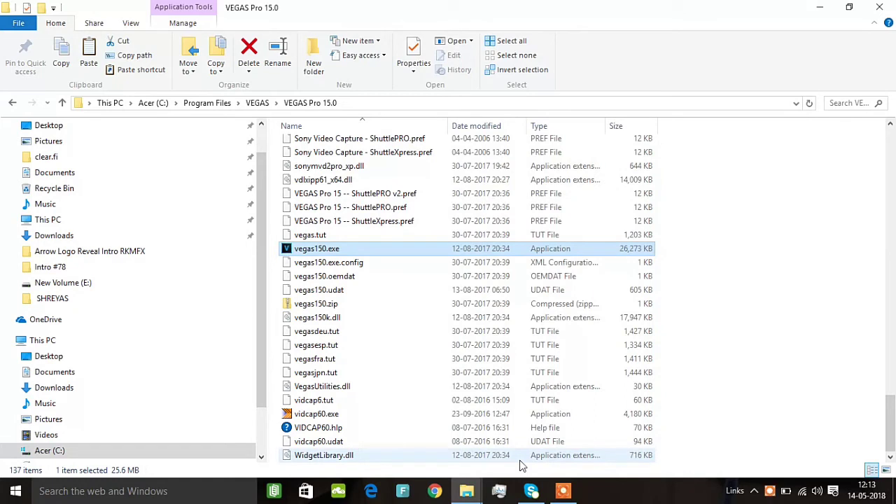
Launch vegas150.exe from the VEGAS Pro 15.0 folder as administrator
click(563, 490)
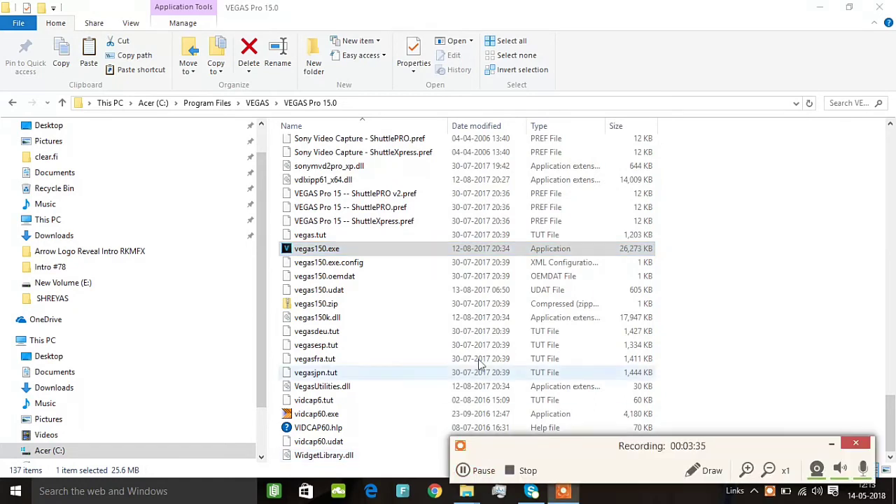
double_click(391, 247)
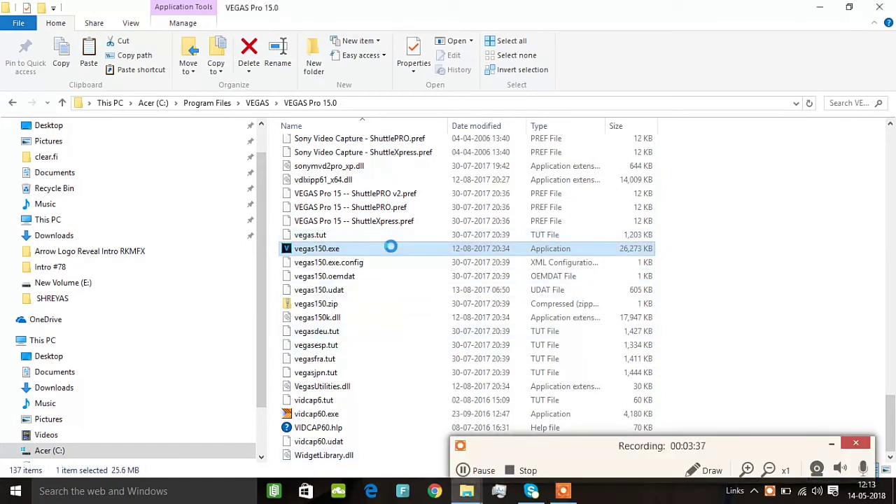
right_click(391, 248)
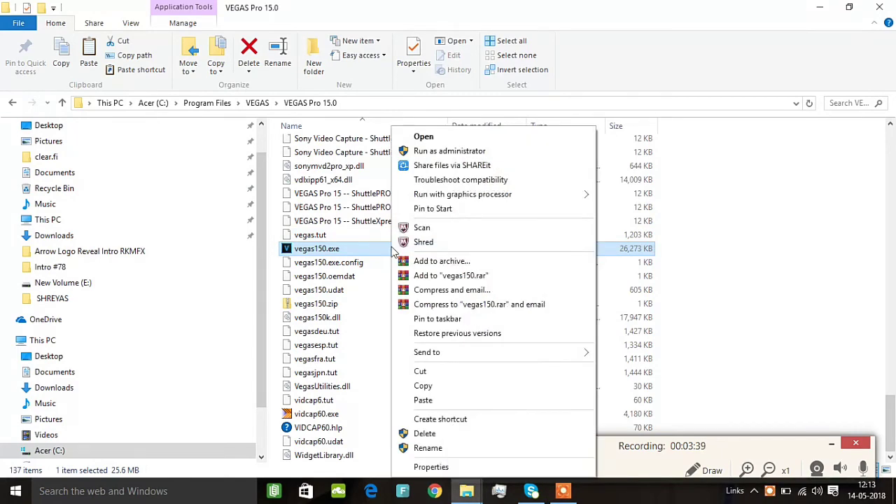
click(451, 138)
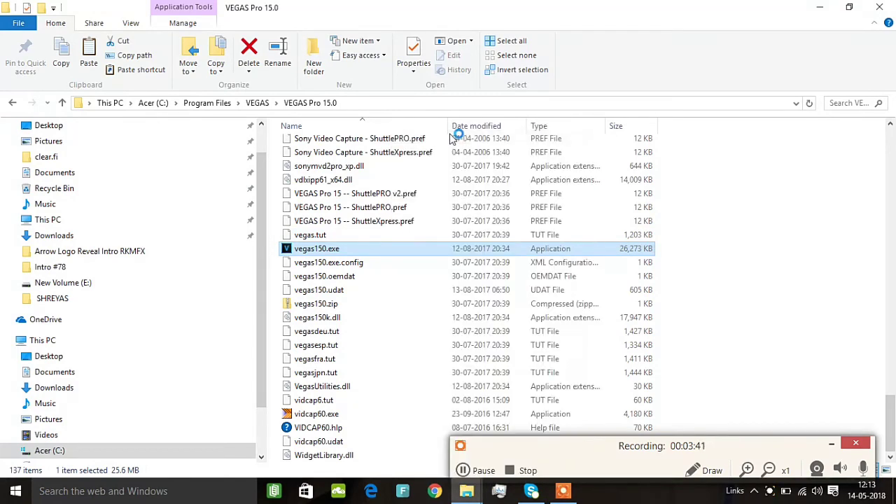